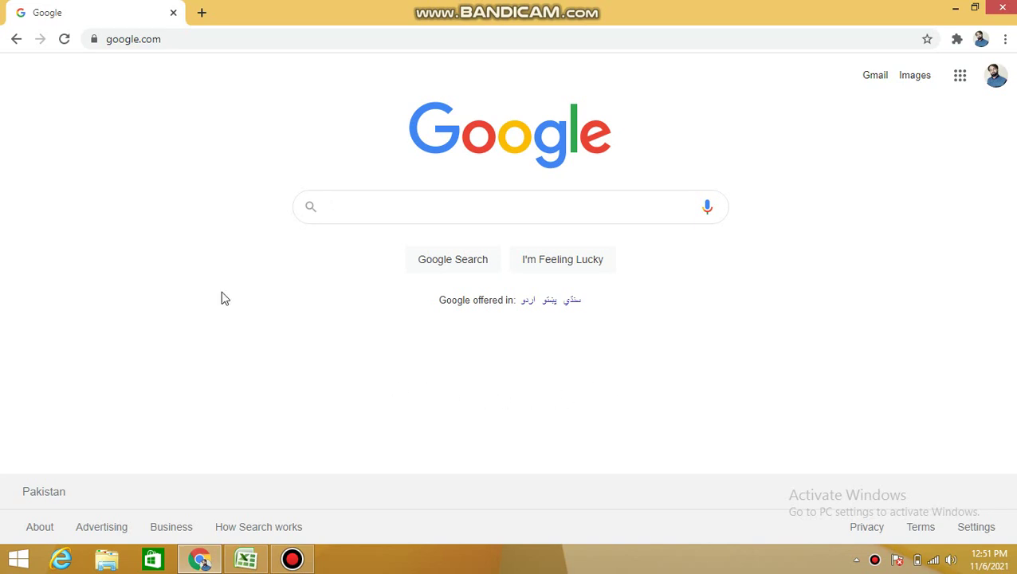
Step: Open the hunter.io website in a new browser tab and close the old Google tab
click(202, 13)
click(225, 40)
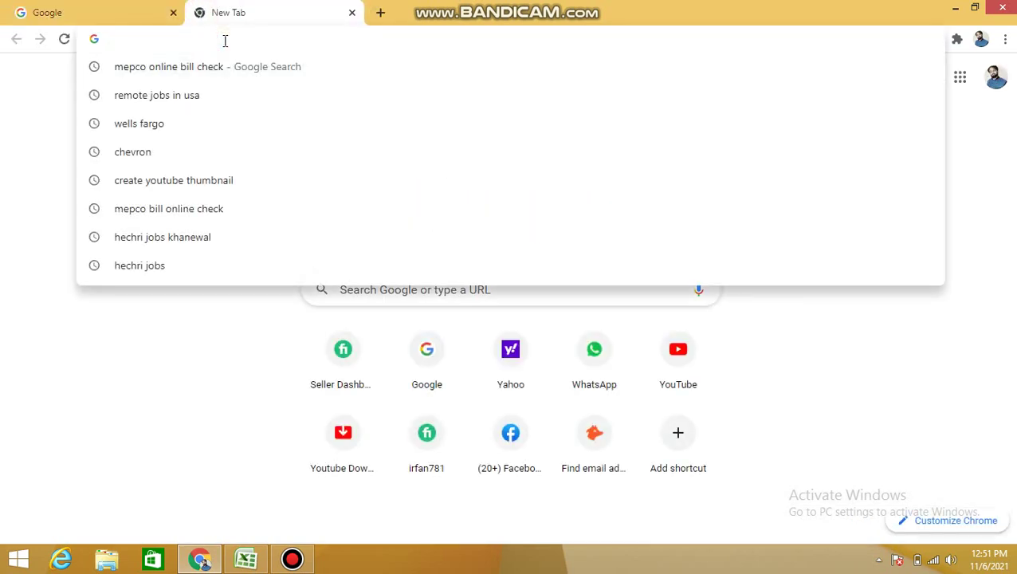
text(hun)
key(Return)
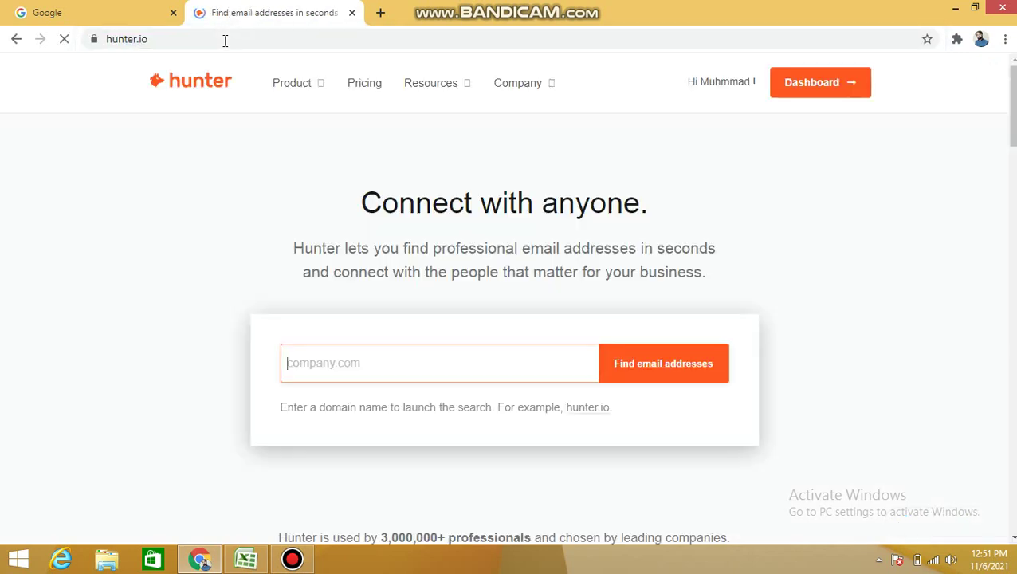
click(173, 13)
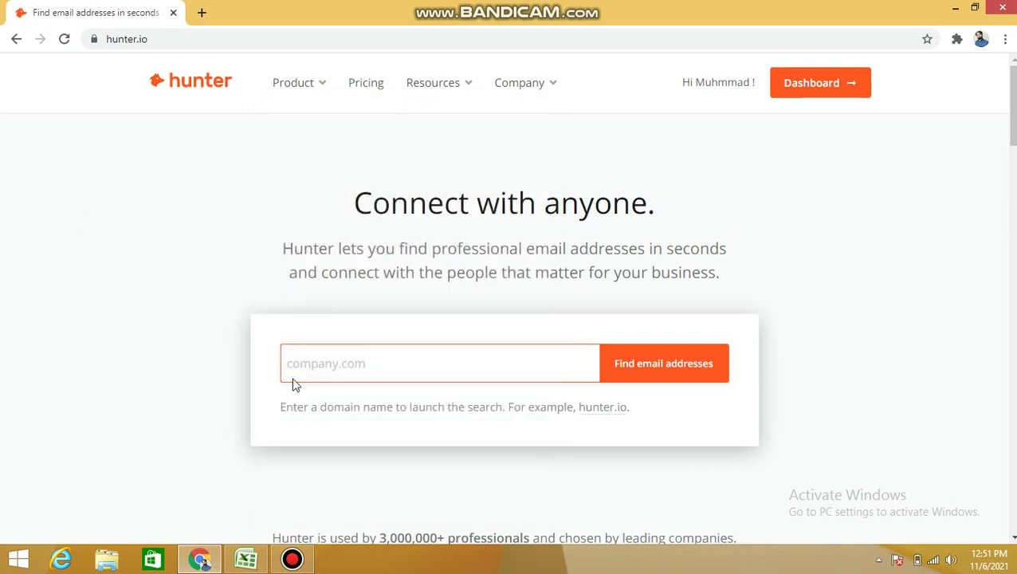
click(416, 363)
Step: Copy the Wells Fargo company name from cell A3 of the Excel sheet and search Google for it in Chrome
click(248, 560)
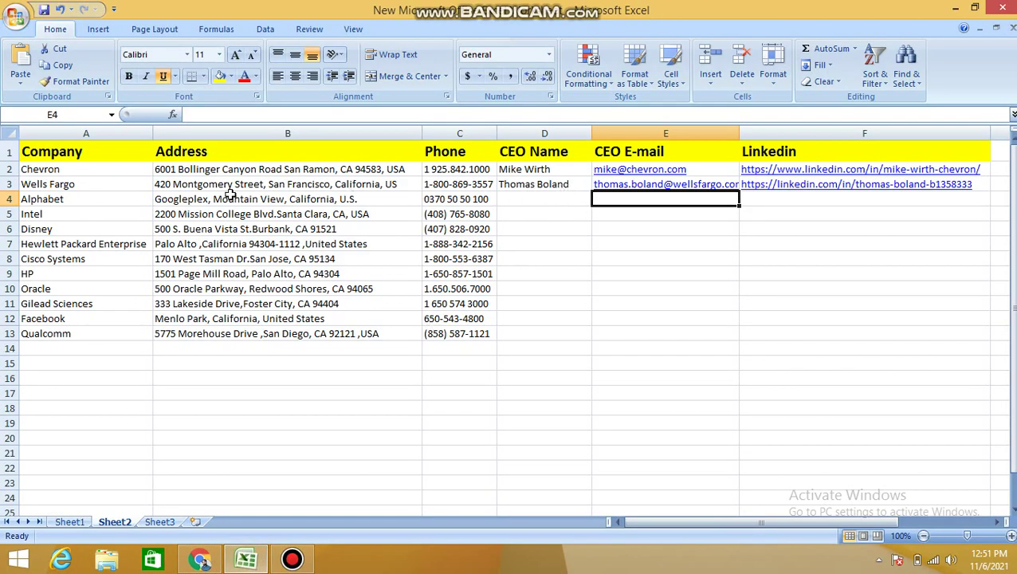
click(57, 186)
key(ctrl+c)
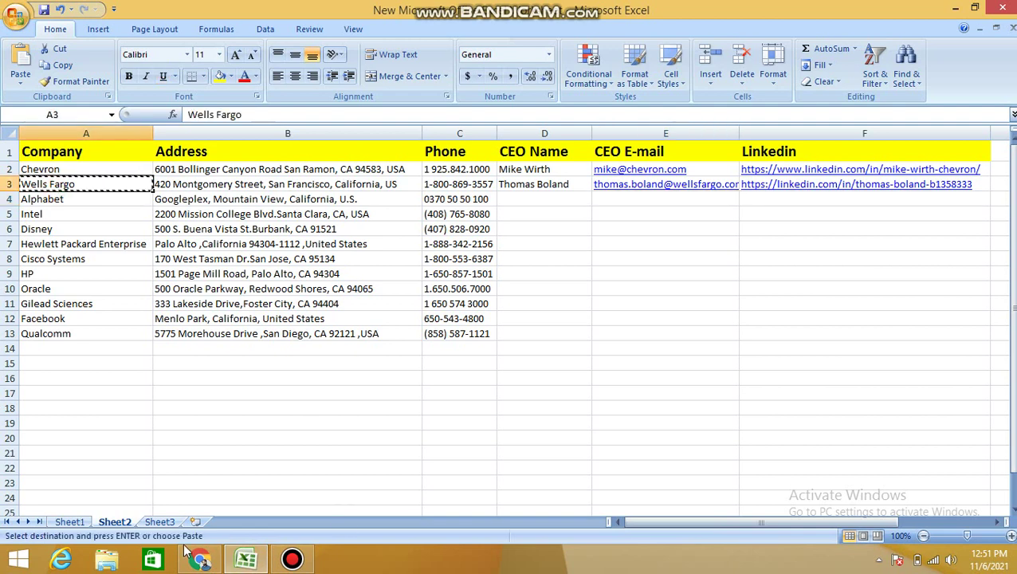
click(199, 559)
click(199, 12)
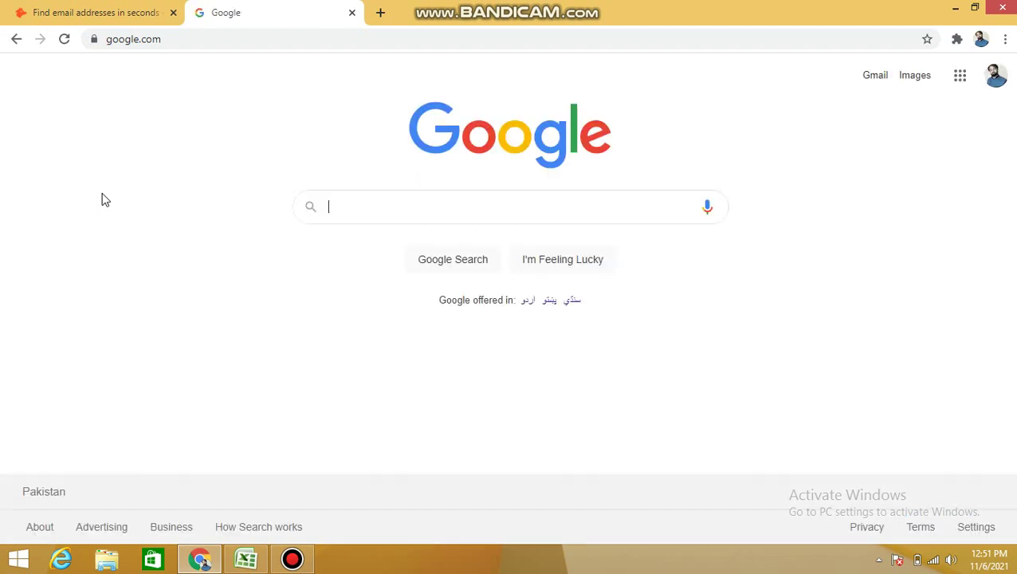
key(ctrl+v)
key(Return)
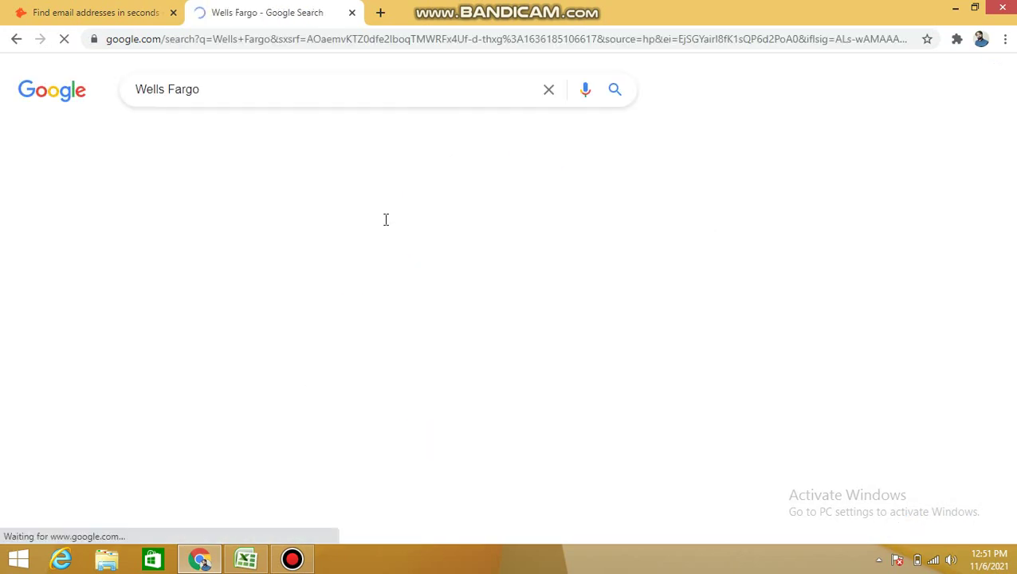
Step: Copy the address of Wells Fargo's official website from the search results and look up that domain's email addresses on Hunter
right_click(196, 196)
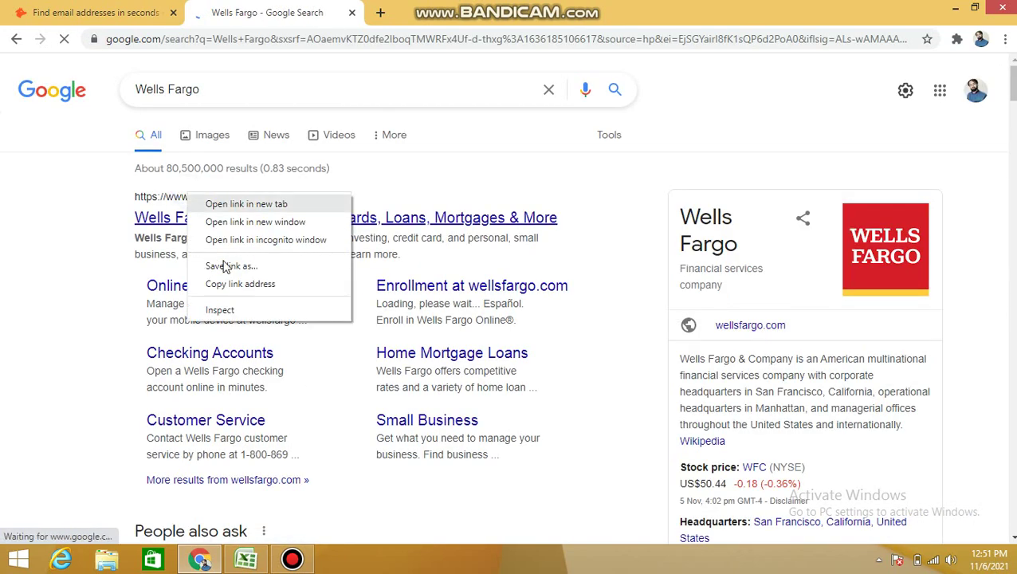
click(225, 281)
click(106, 6)
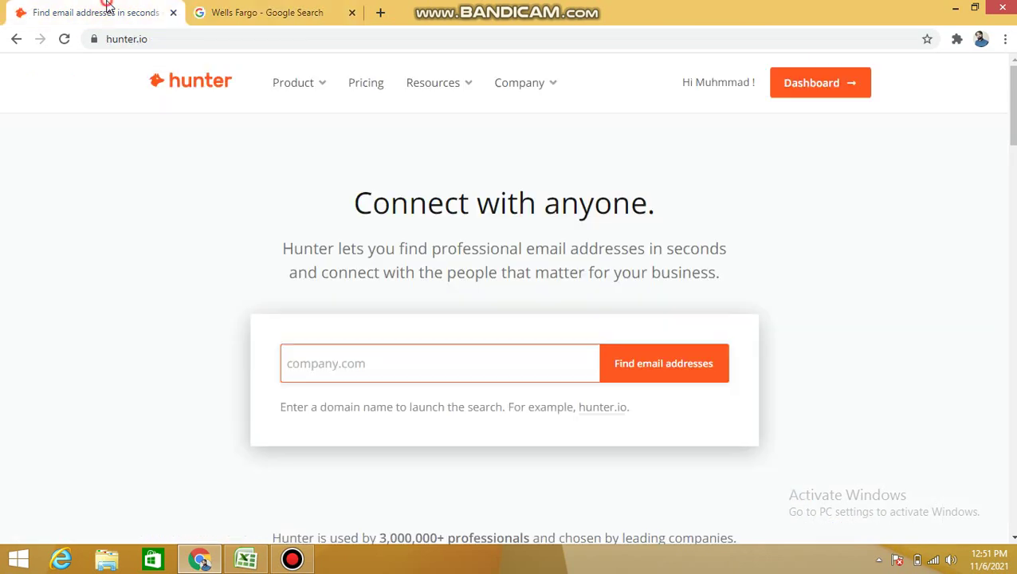
click(379, 363)
key(ctrl+v)
click(684, 363)
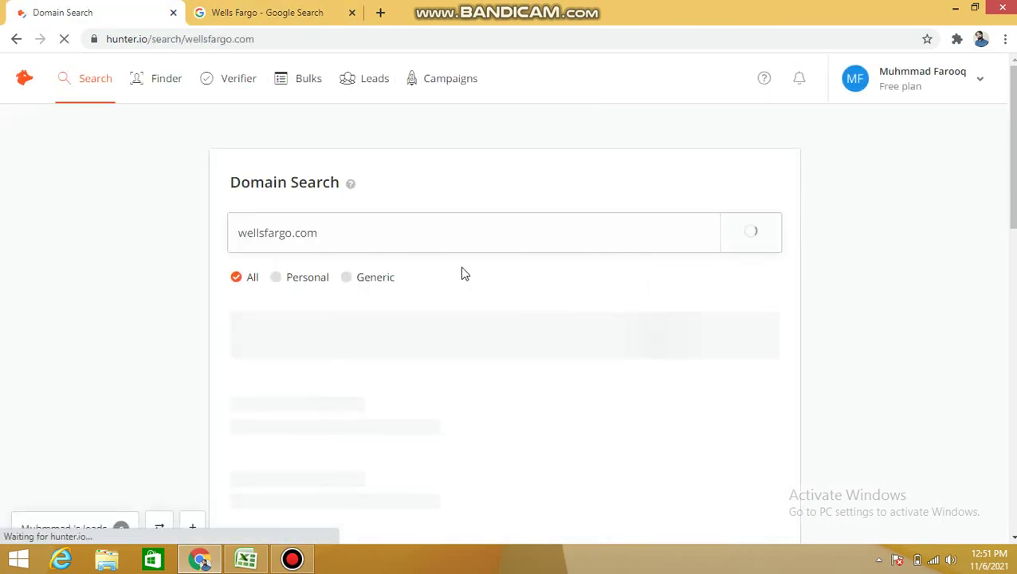
scroll(470, 274, down, 1)
scroll(239, 289, down, 7)
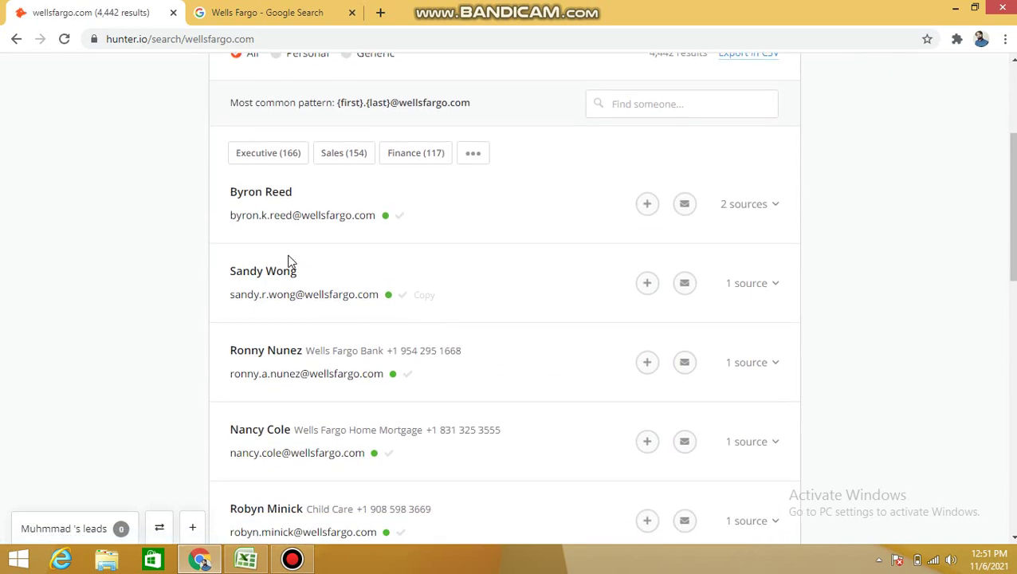
scroll(327, 274, down, 5)
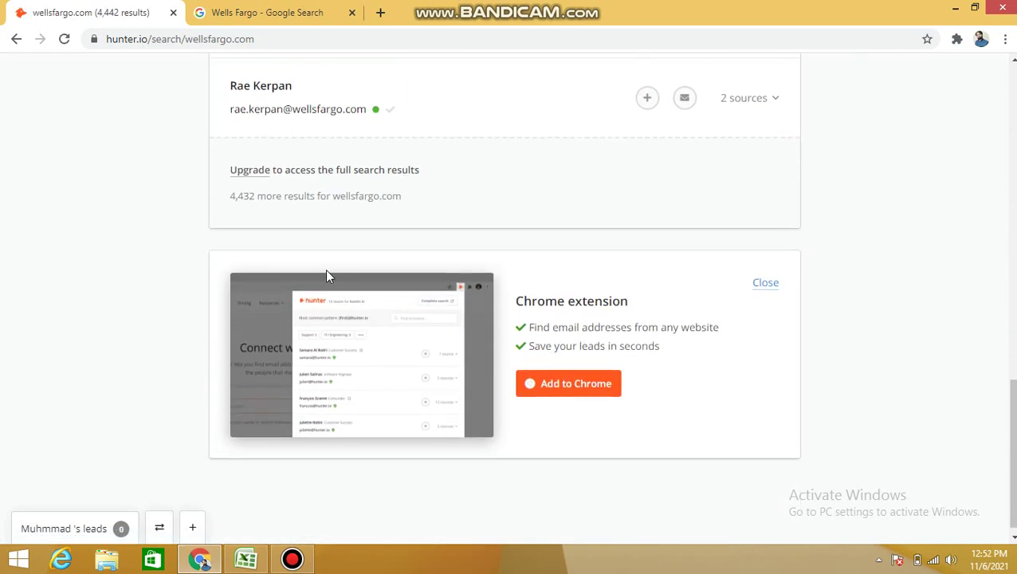
scroll(353, 316, up, 13)
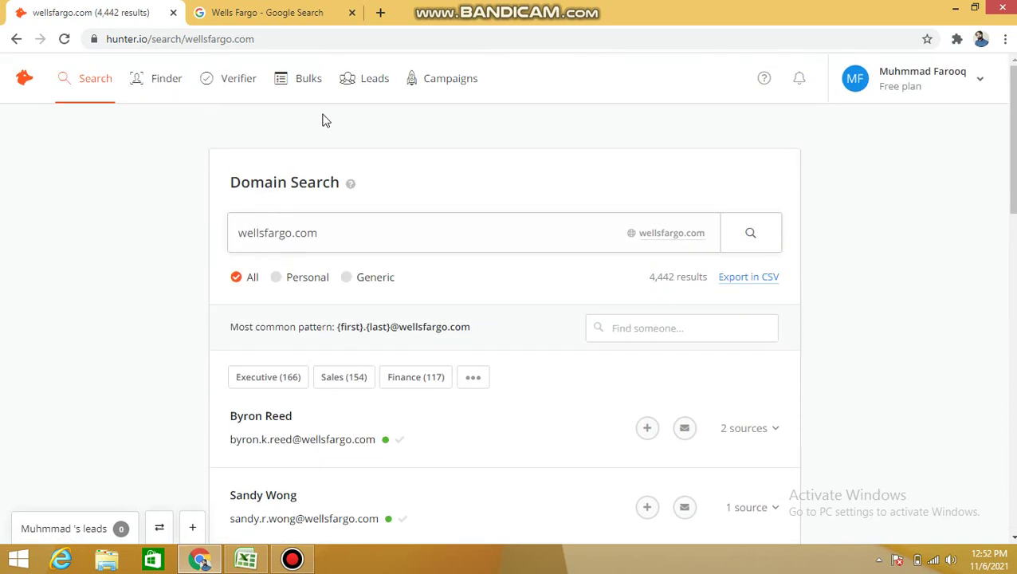
click(169, 83)
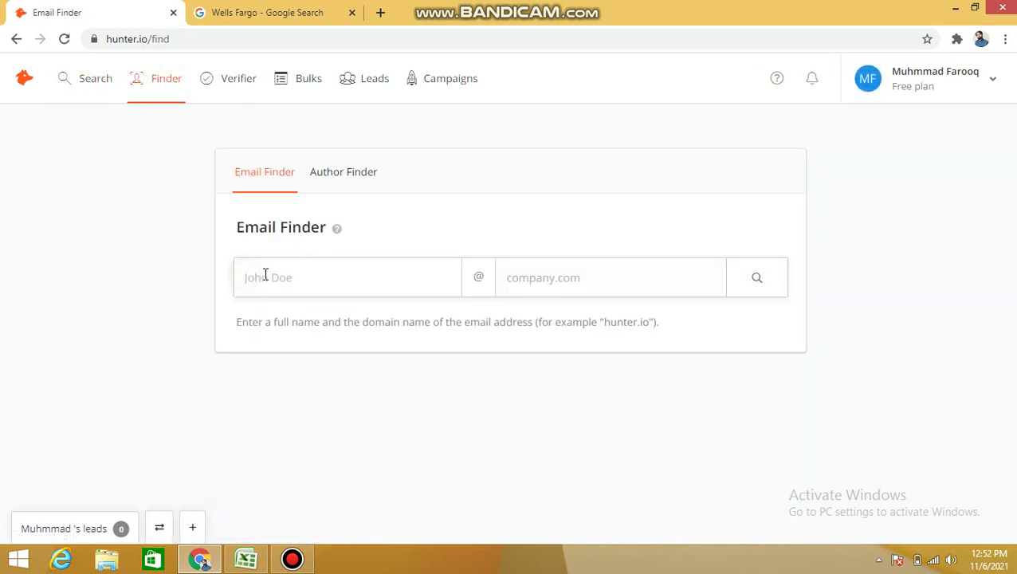
click(514, 274)
click(570, 274)
key(ctrl+v)
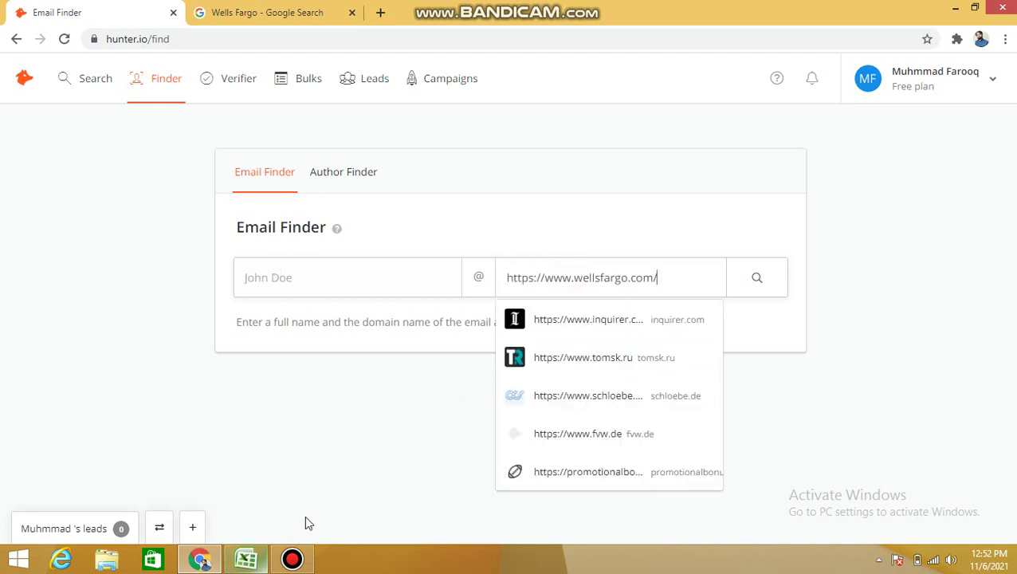
Step: Copy the Wells Fargo CEO's name from cell D3 in Excel and run the Email Finder in Chrome with it
click(246, 559)
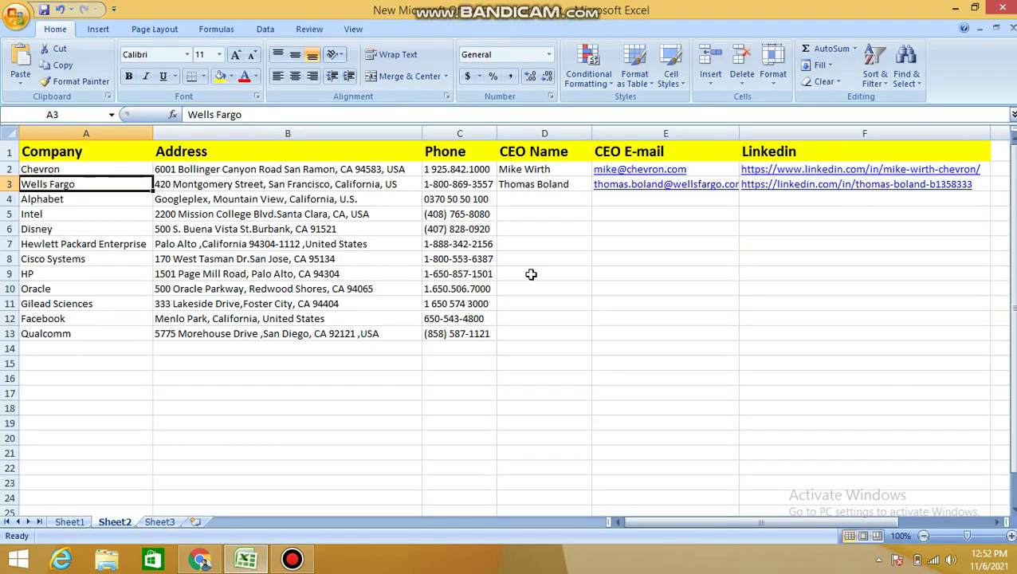
click(525, 187)
key(ctrl+c)
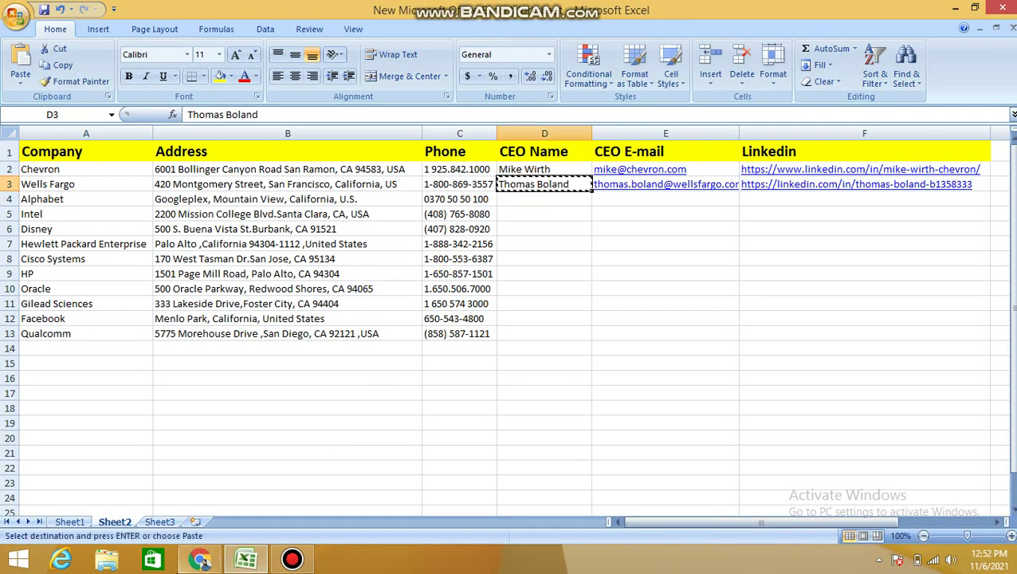
click(199, 559)
click(302, 279)
key(ctrl+v)
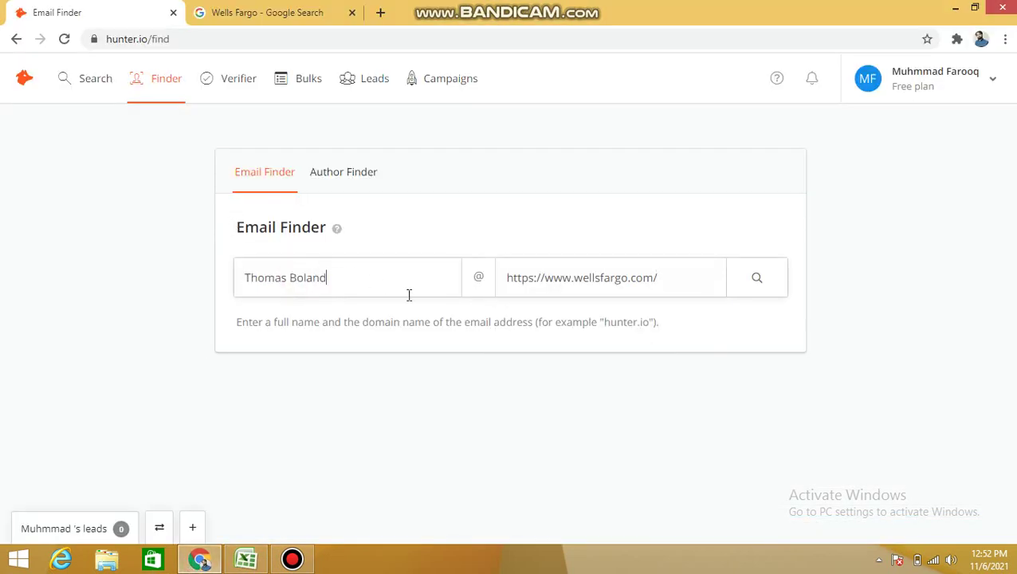
click(774, 279)
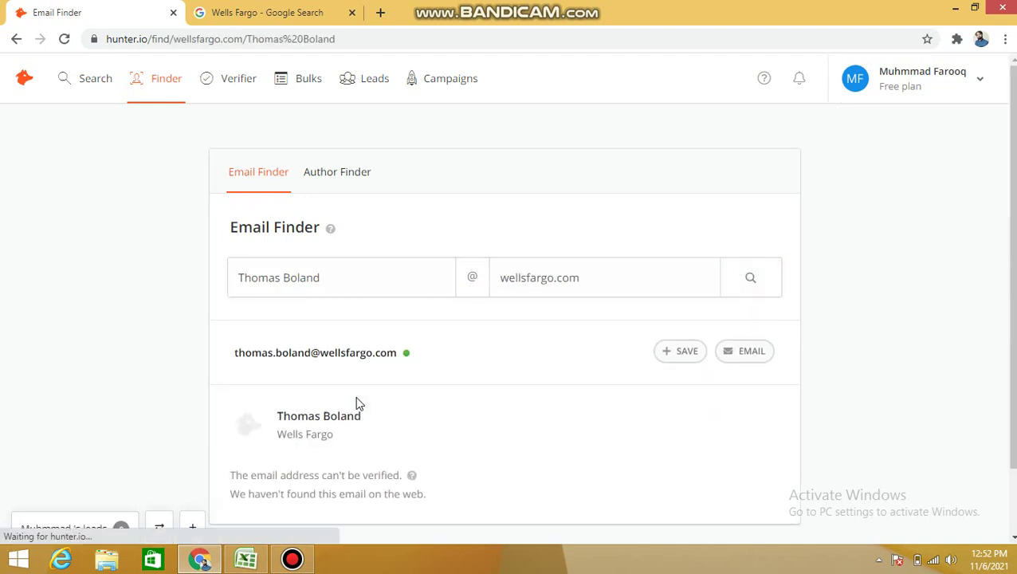
Step: Copy the email address found for the CEO and paste it into cell E4 of the Excel sheet
mouse_move(351, 363)
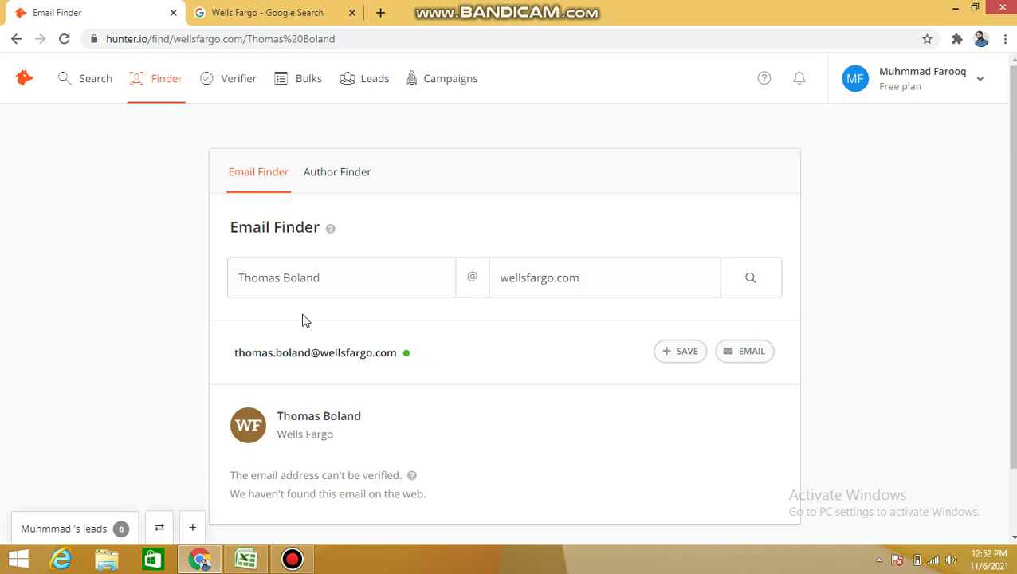
click(383, 362)
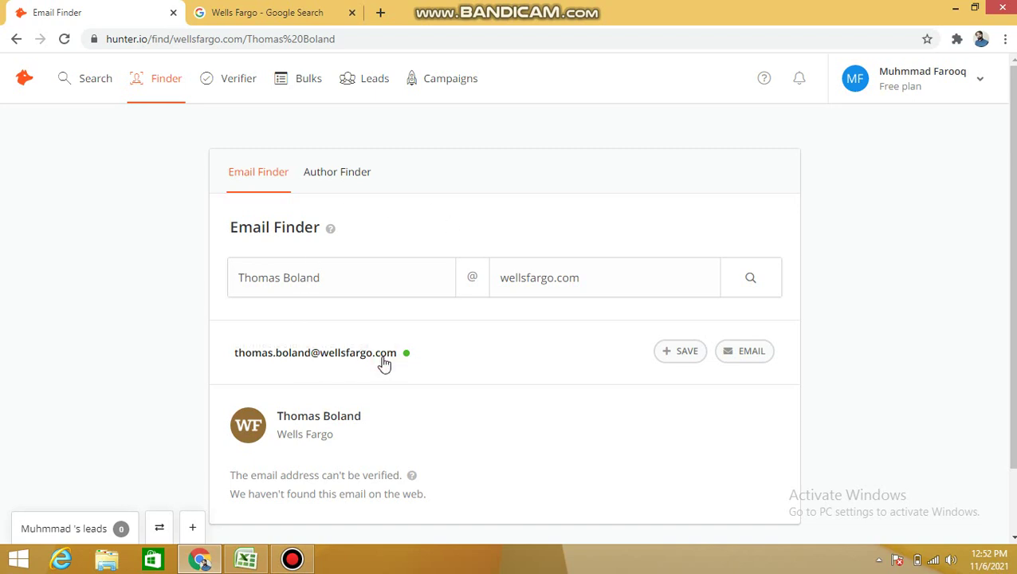
click(245, 559)
double_click(626, 199)
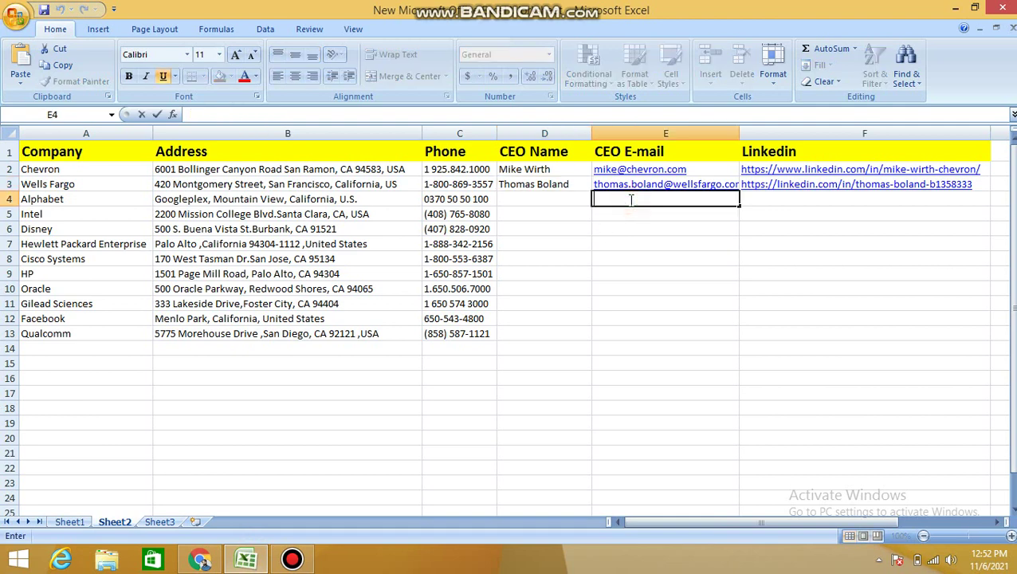
key(ctrl+v)
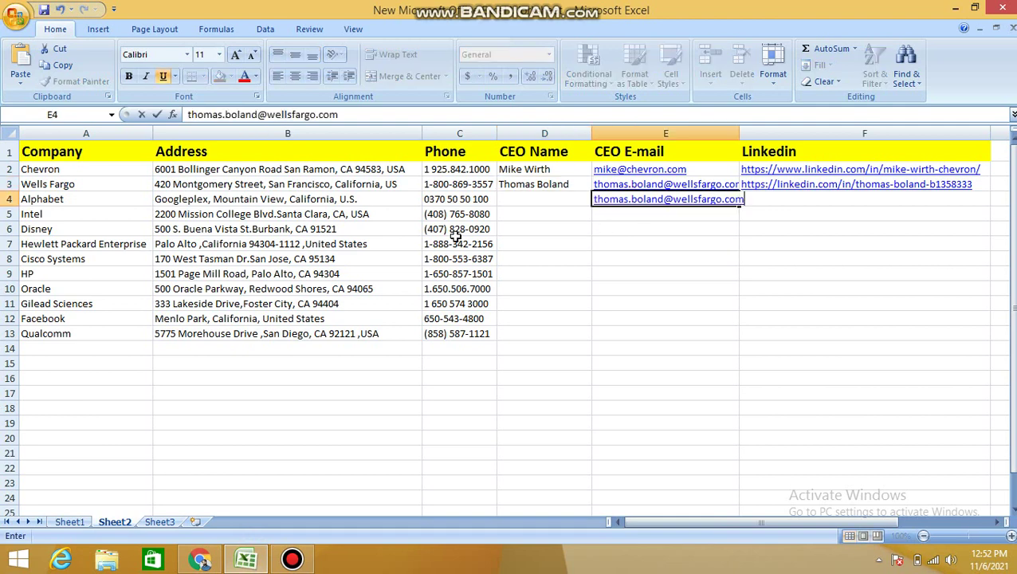
click(665, 257)
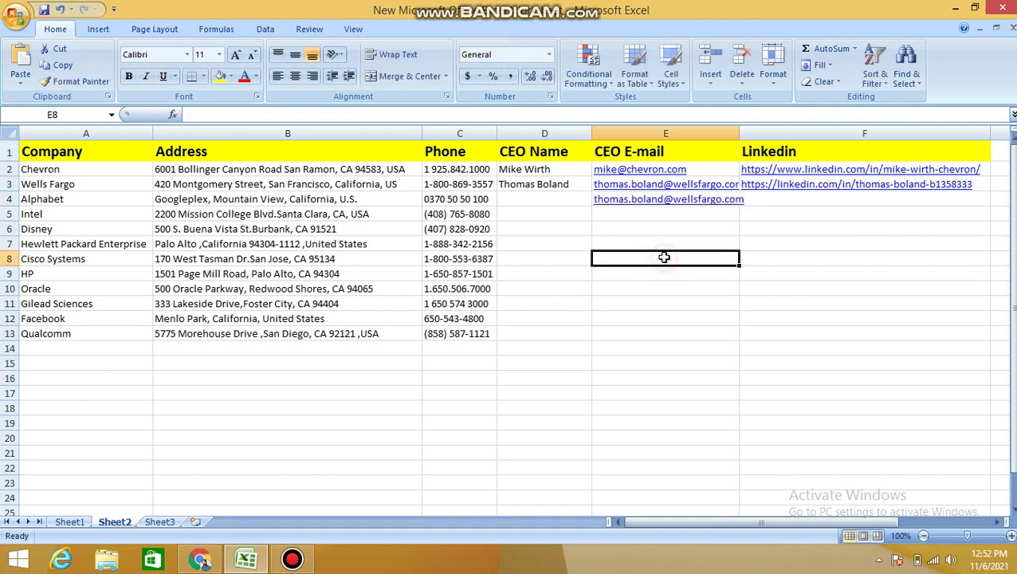
Step: Switch back to Chrome and check the deliverability of the copied CEO email address with Hunter's Email Verifier
click(213, 563)
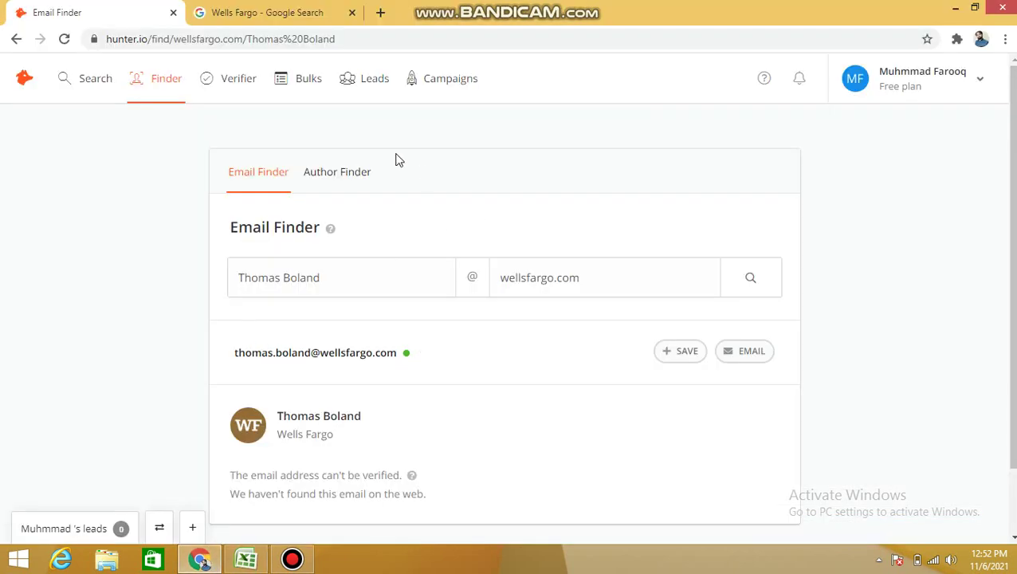
click(248, 88)
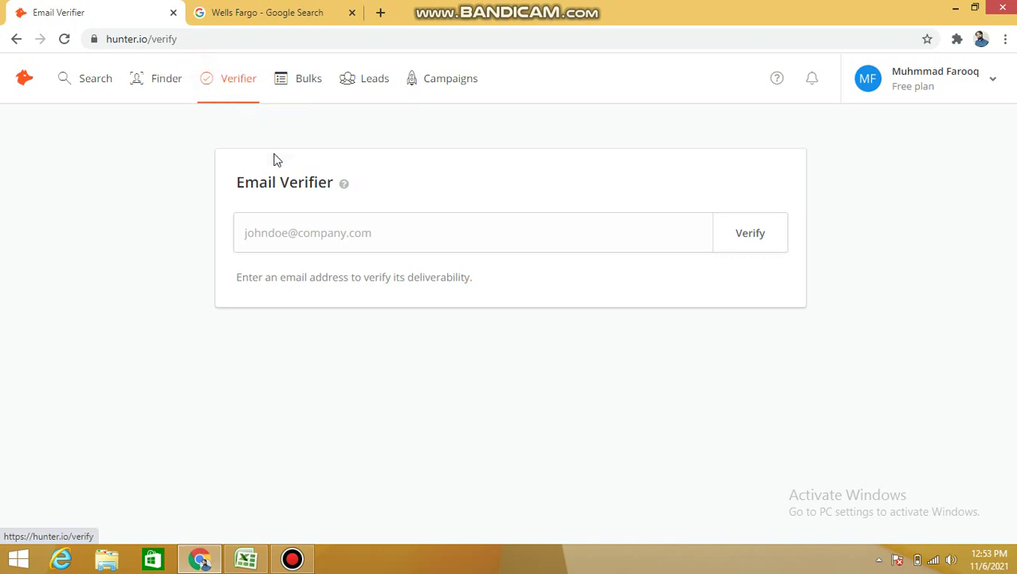
click(352, 233)
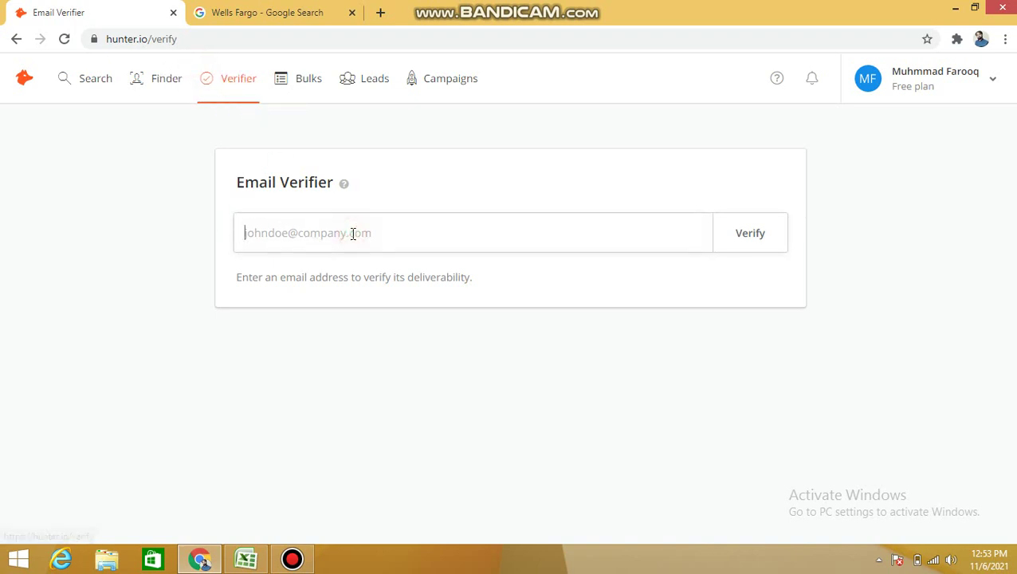
key(ctrl+v)
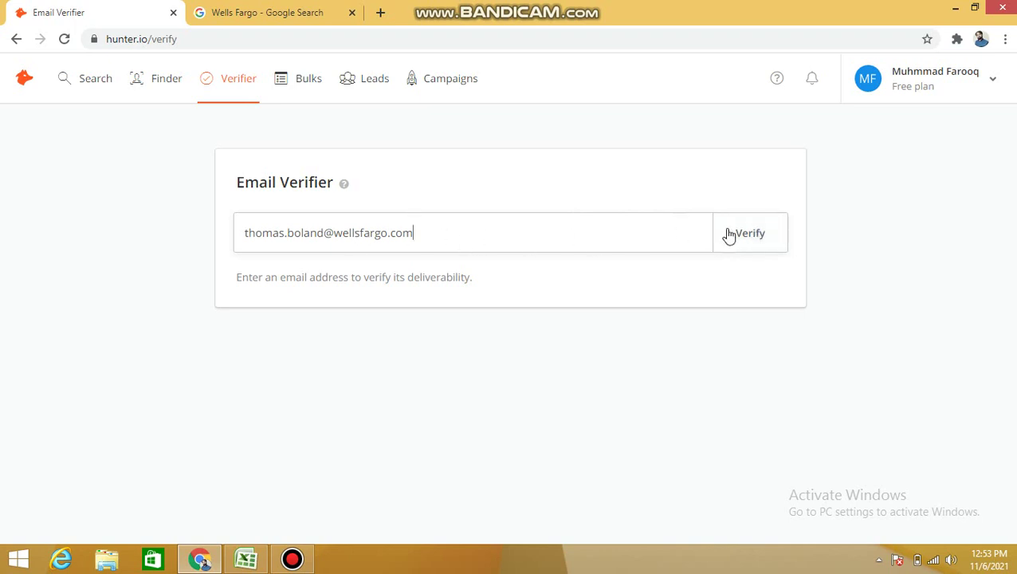
click(764, 234)
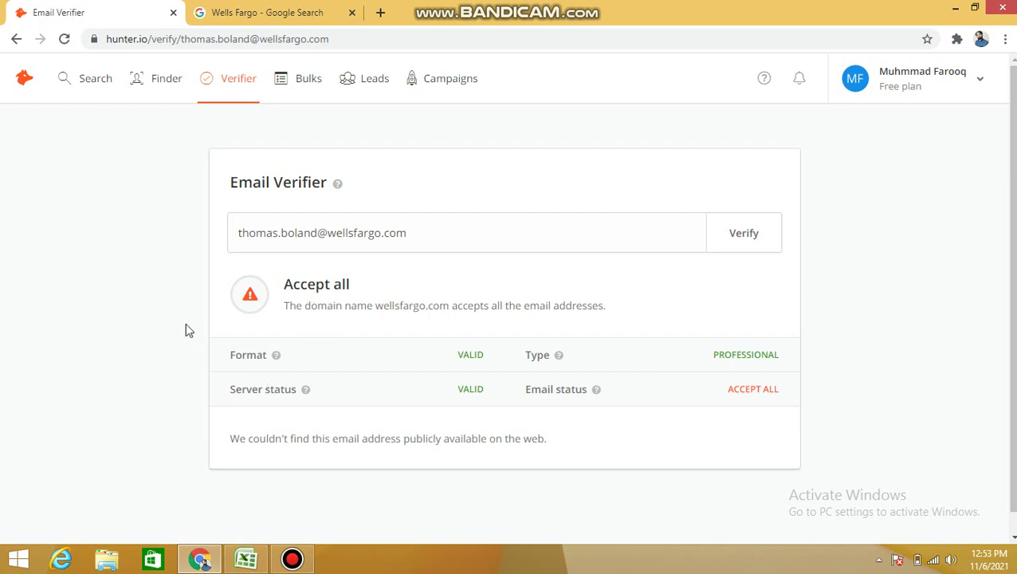
drag(235, 386, 478, 389)
Step: Check the monthly search and verification quotas of the free Hunter account
click(980, 80)
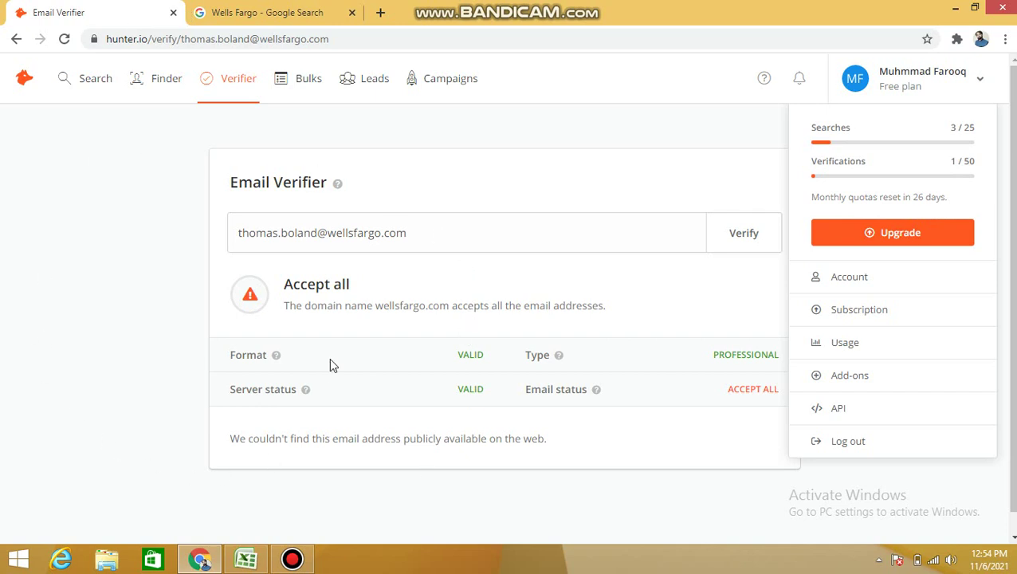
click(118, 293)
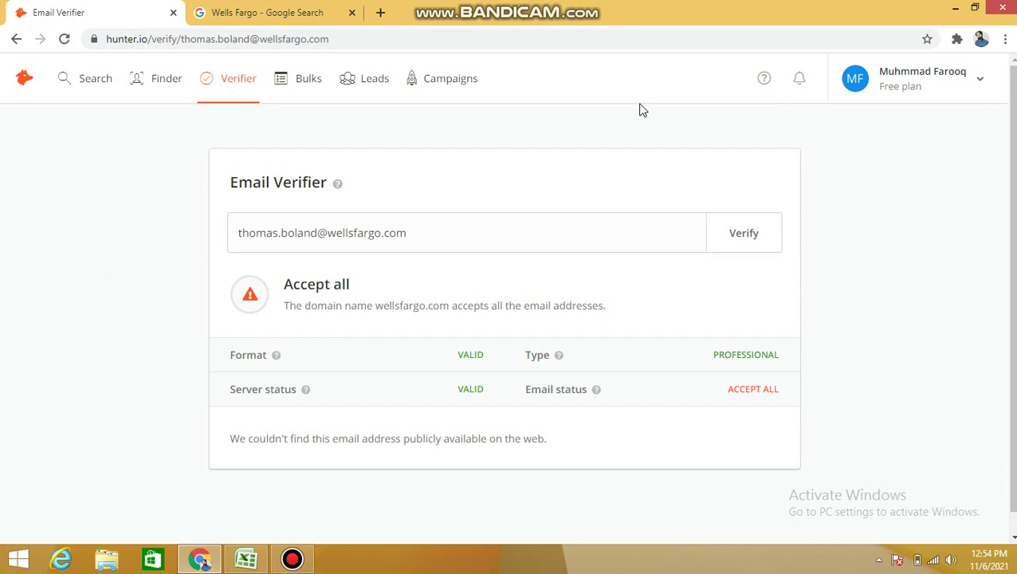
click(976, 79)
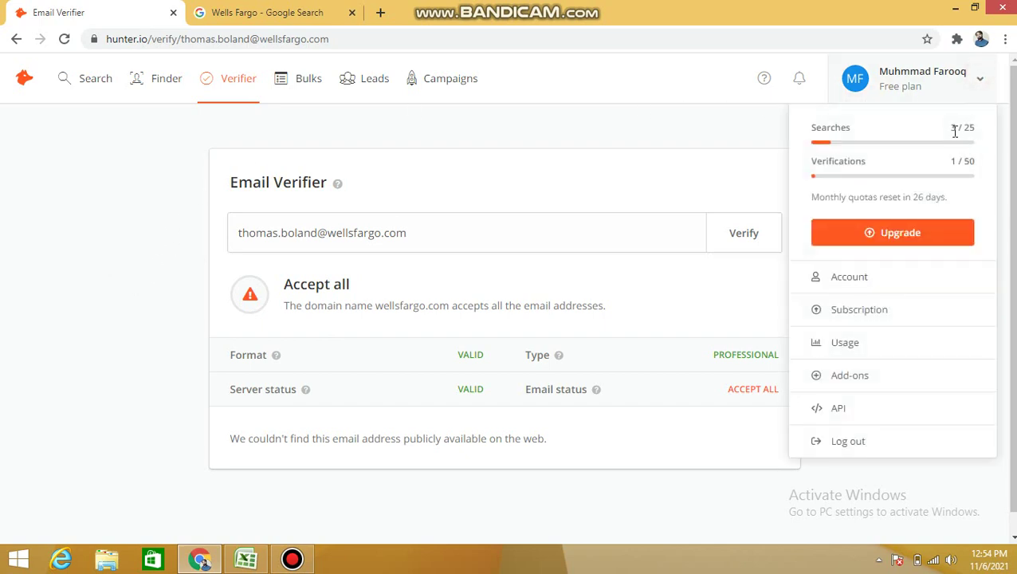
drag(984, 130, 960, 126)
click(152, 205)
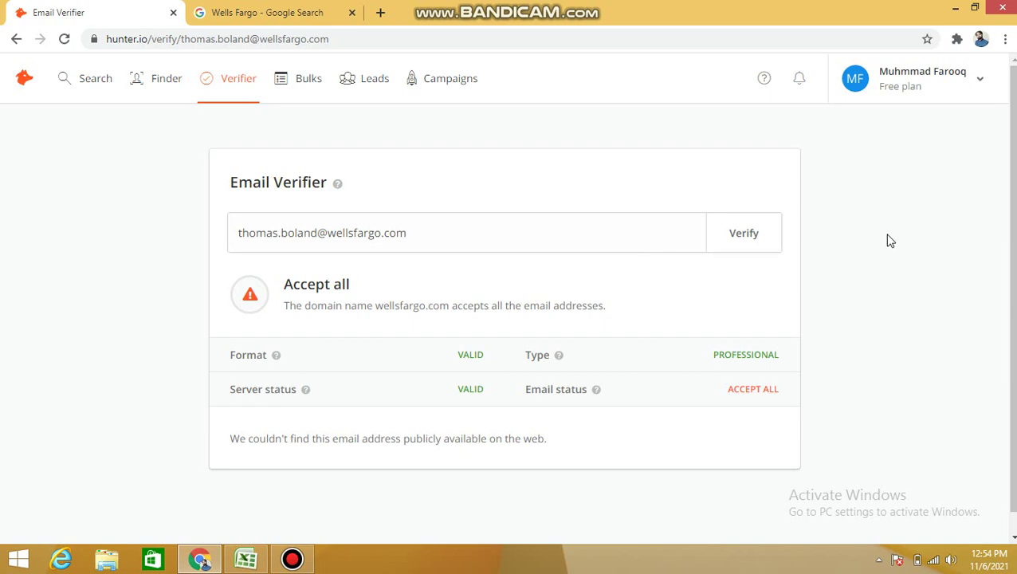
Step: Open the browsing history and select the three most recent hunter.io entries: two Email Verifier visits and one Email Finder visit
key(ctrl+h)
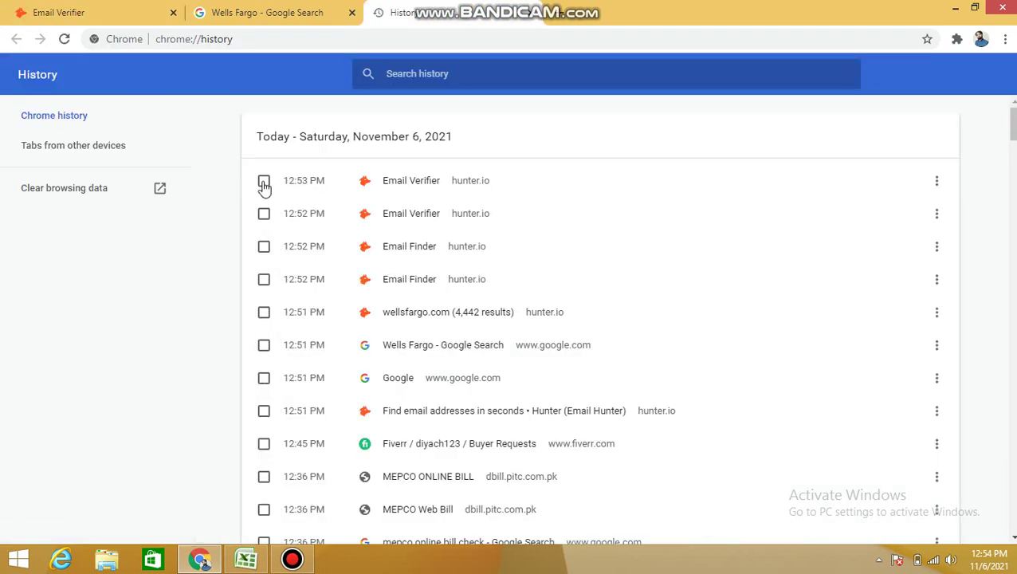
click(264, 182)
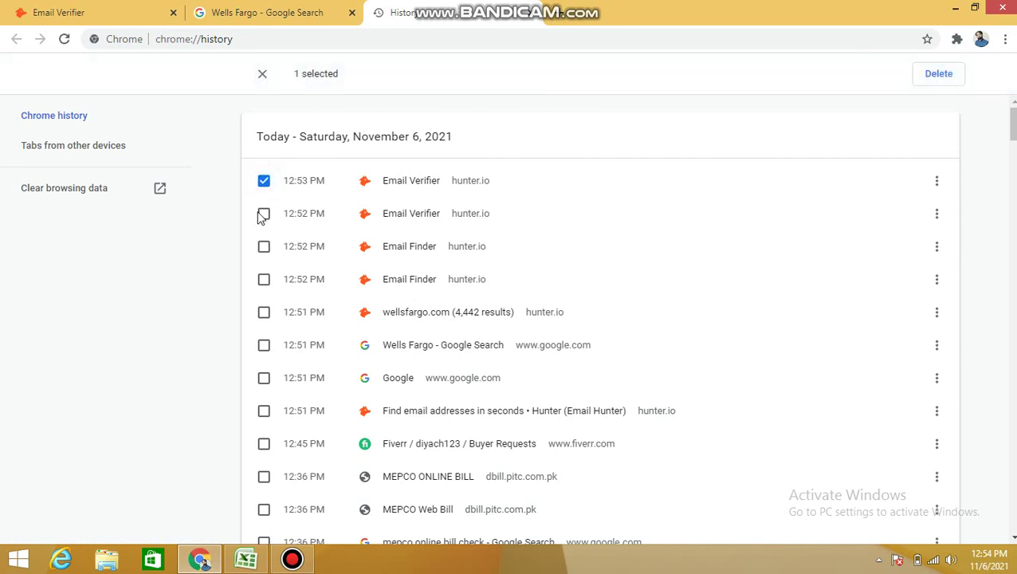
click(264, 214)
click(264, 247)
scroll(248, 286, down, 8)
scroll(248, 287, up, 8)
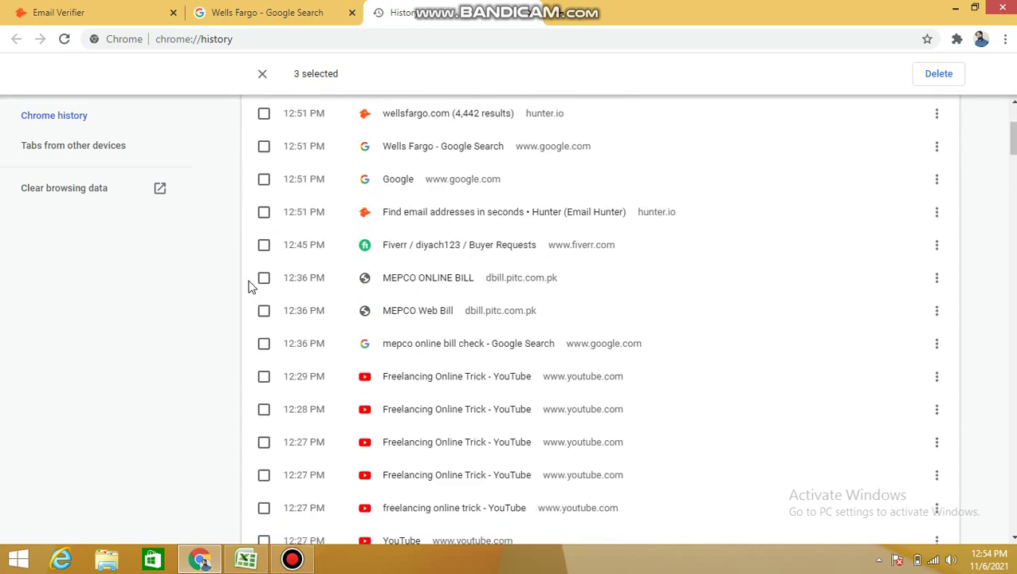
Step: Return to the Email Verifier page and close the browsing history without deleting the selected entries
click(319, 10)
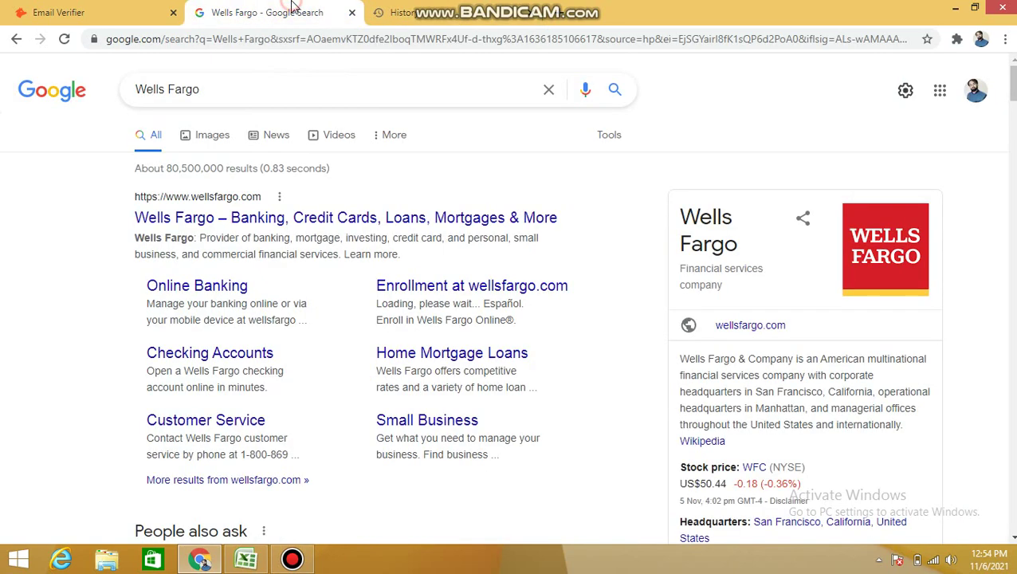
click(120, 9)
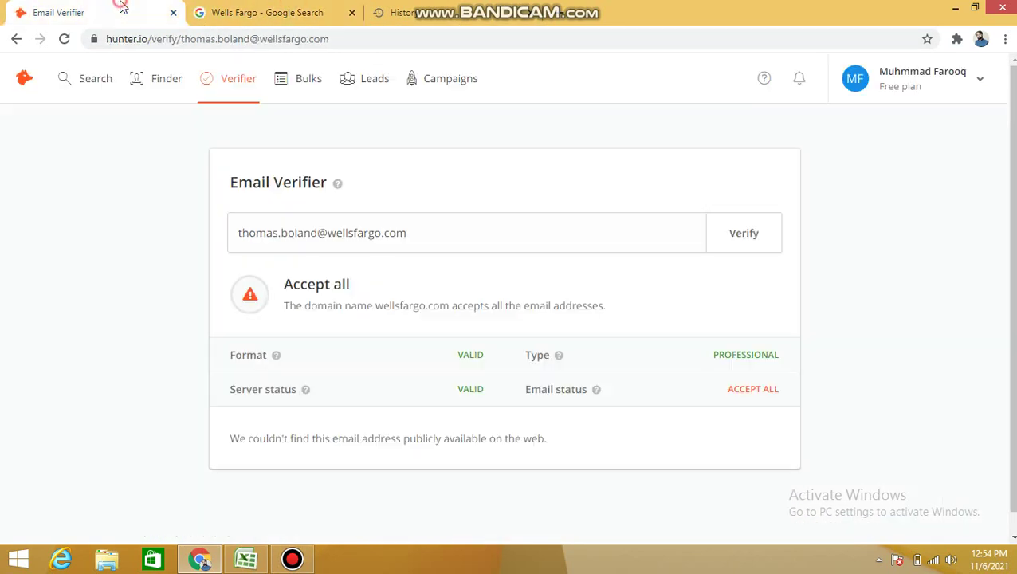
click(534, 16)
click(292, 558)
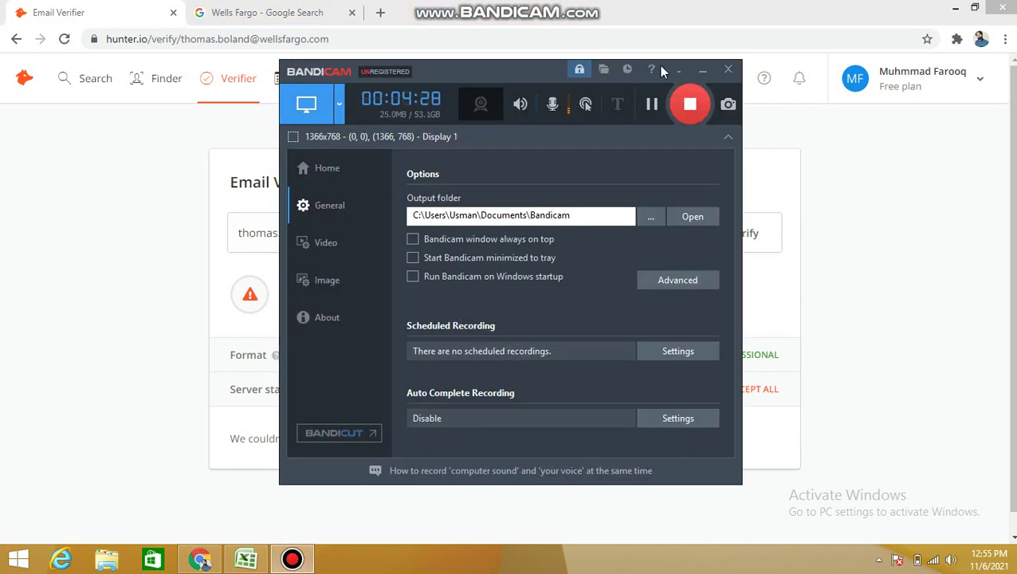
click(702, 72)
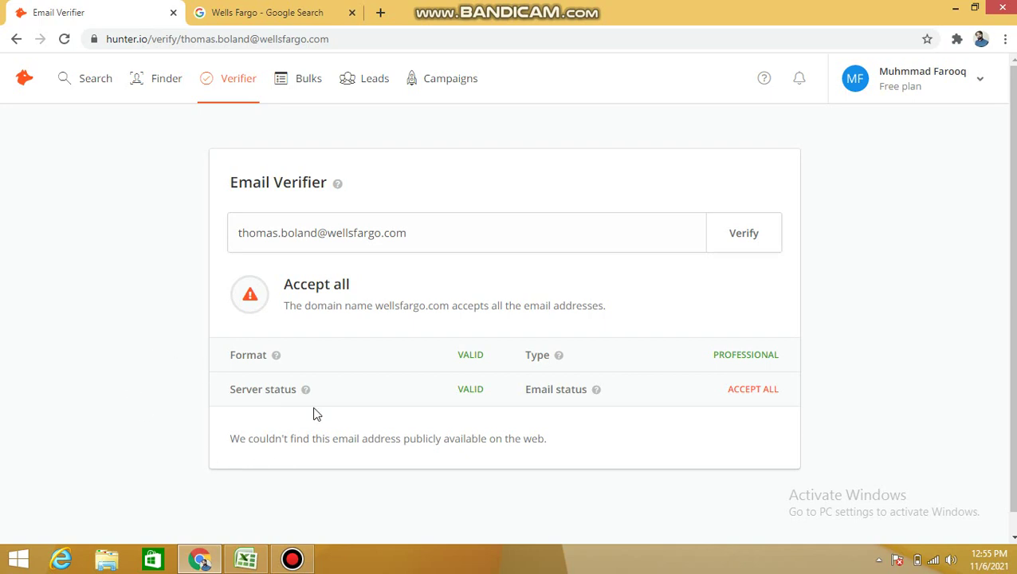
click(291, 558)
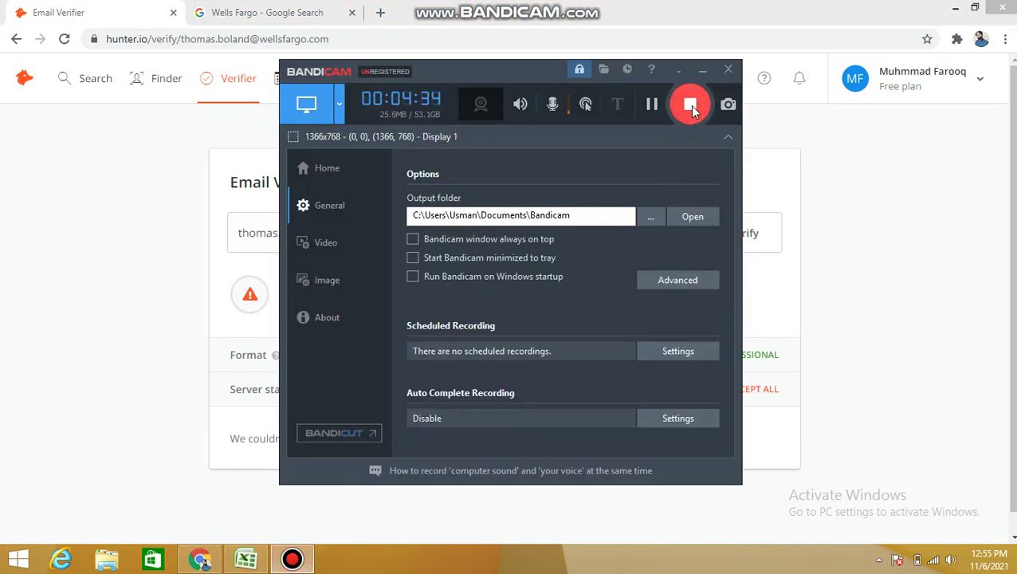